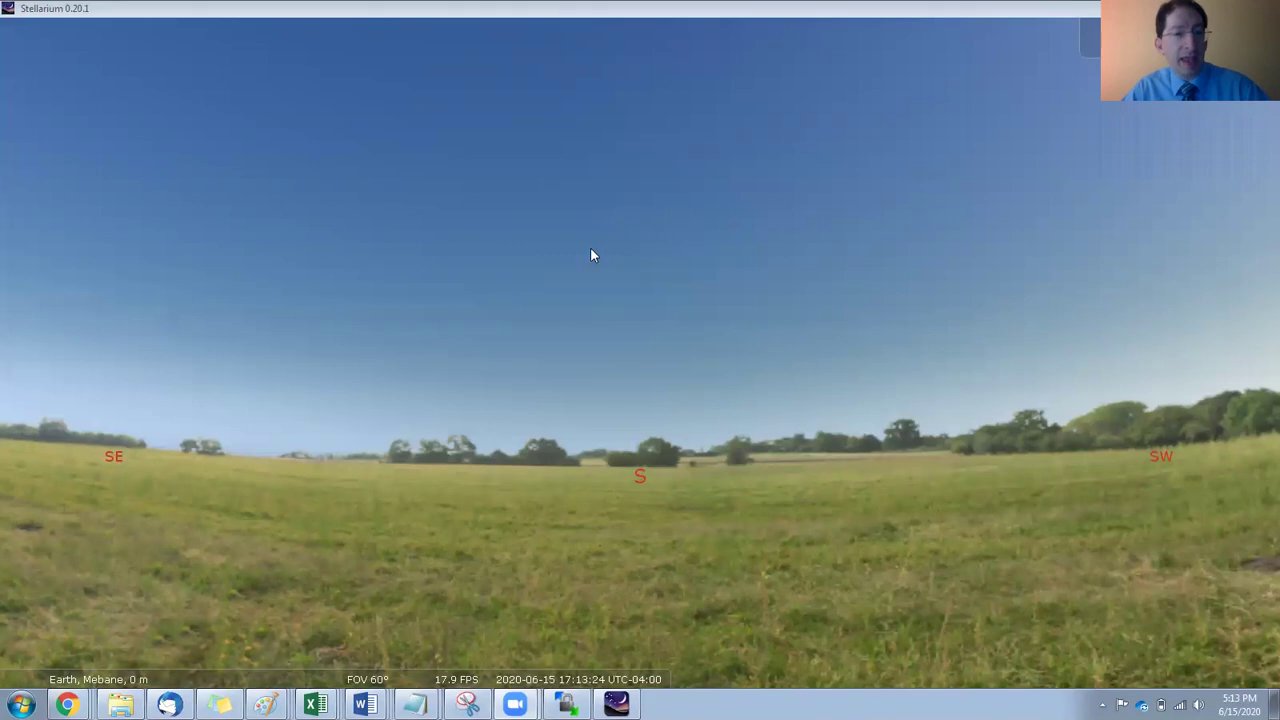
Search for 'sun' and centre the view on the Sun with its data listed
mouse_move(46, 418)
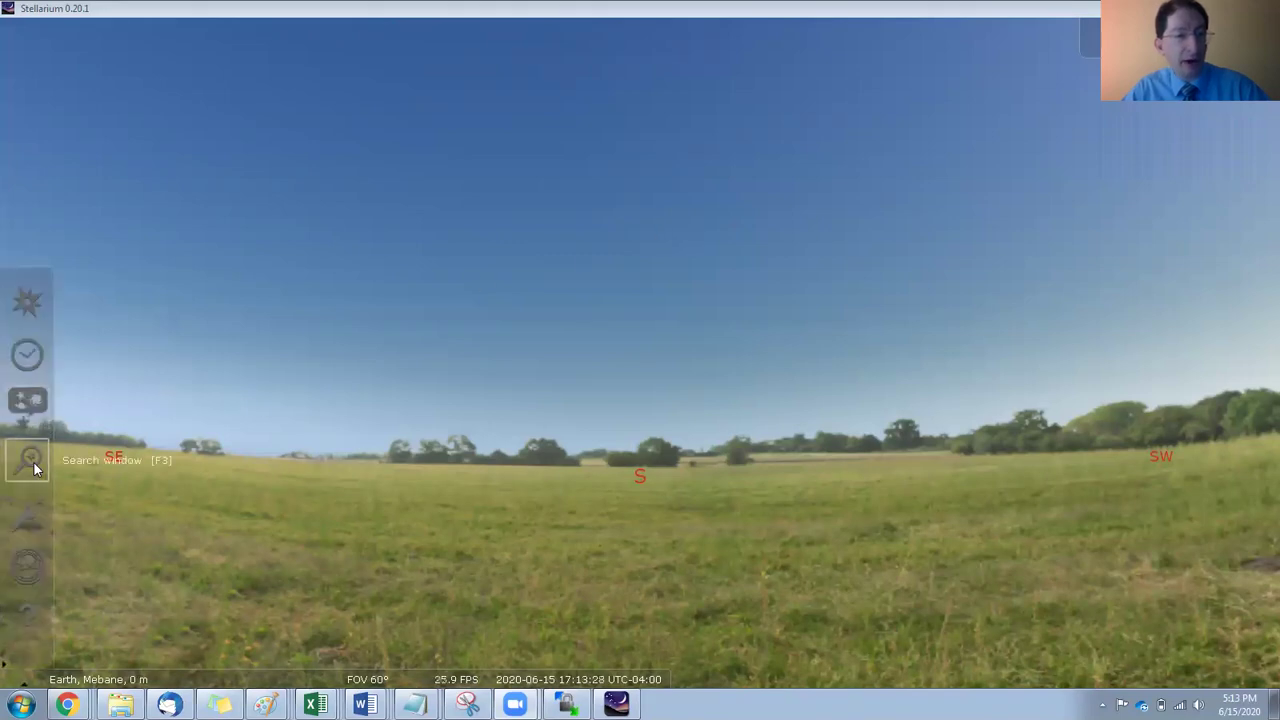
click(32, 461)
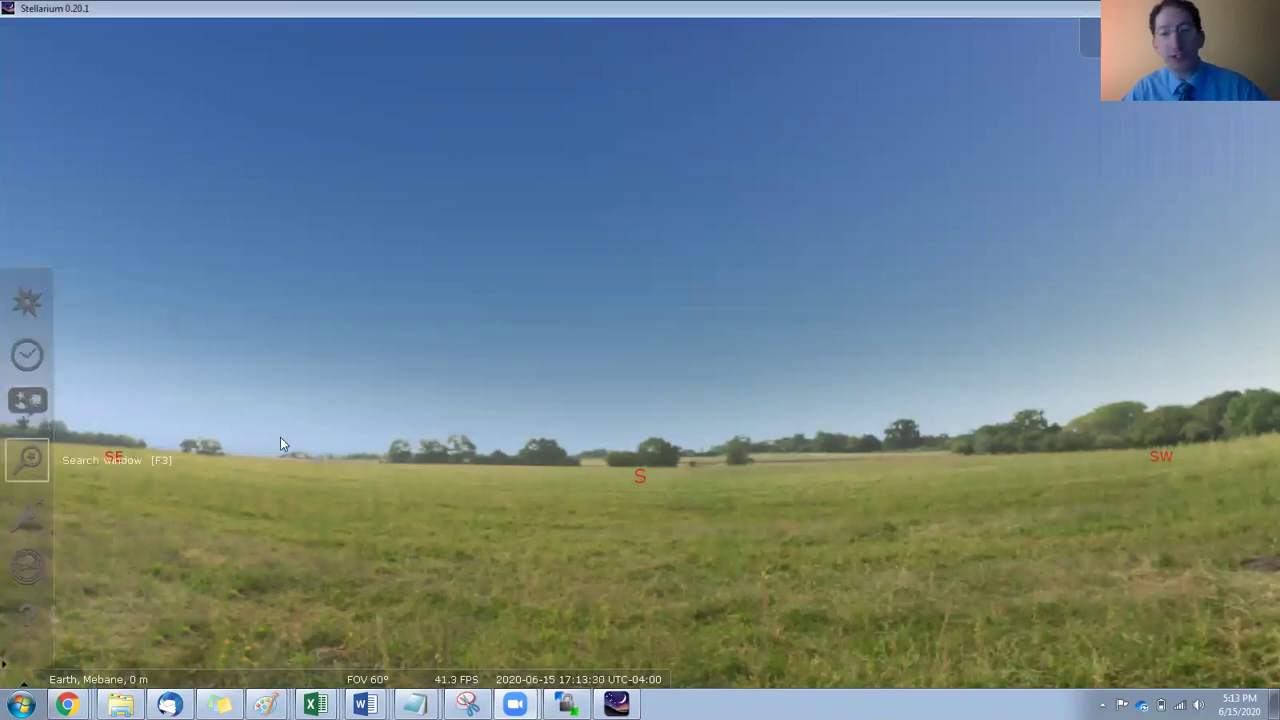
text(sun)
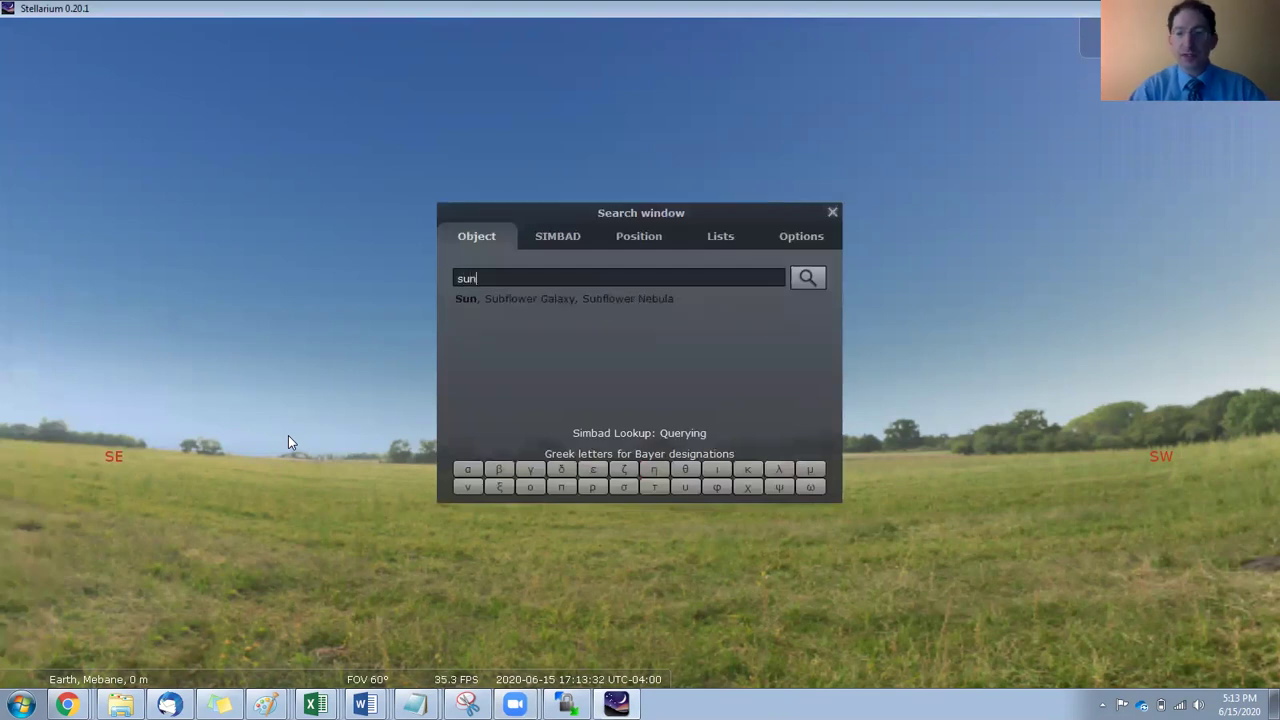
key(Return)
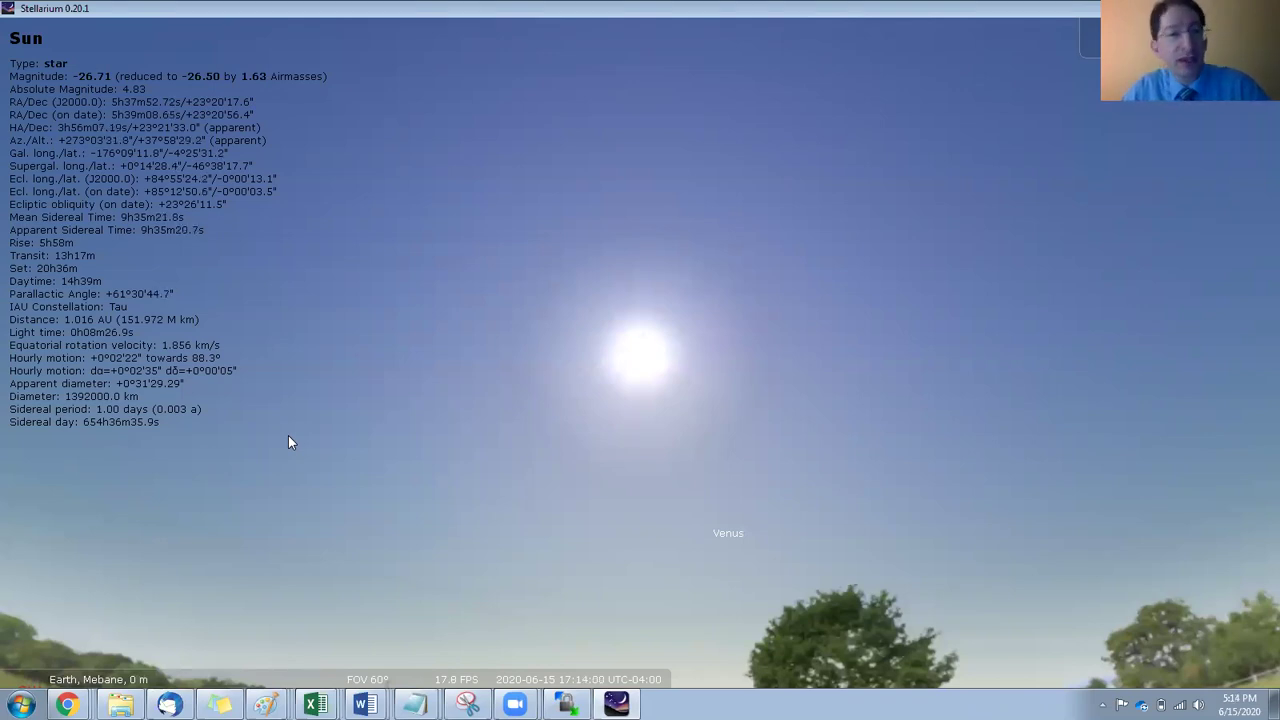
Search 'pasadena' and set the observer location to Pasadena, United States of America
mouse_move(5, 285)
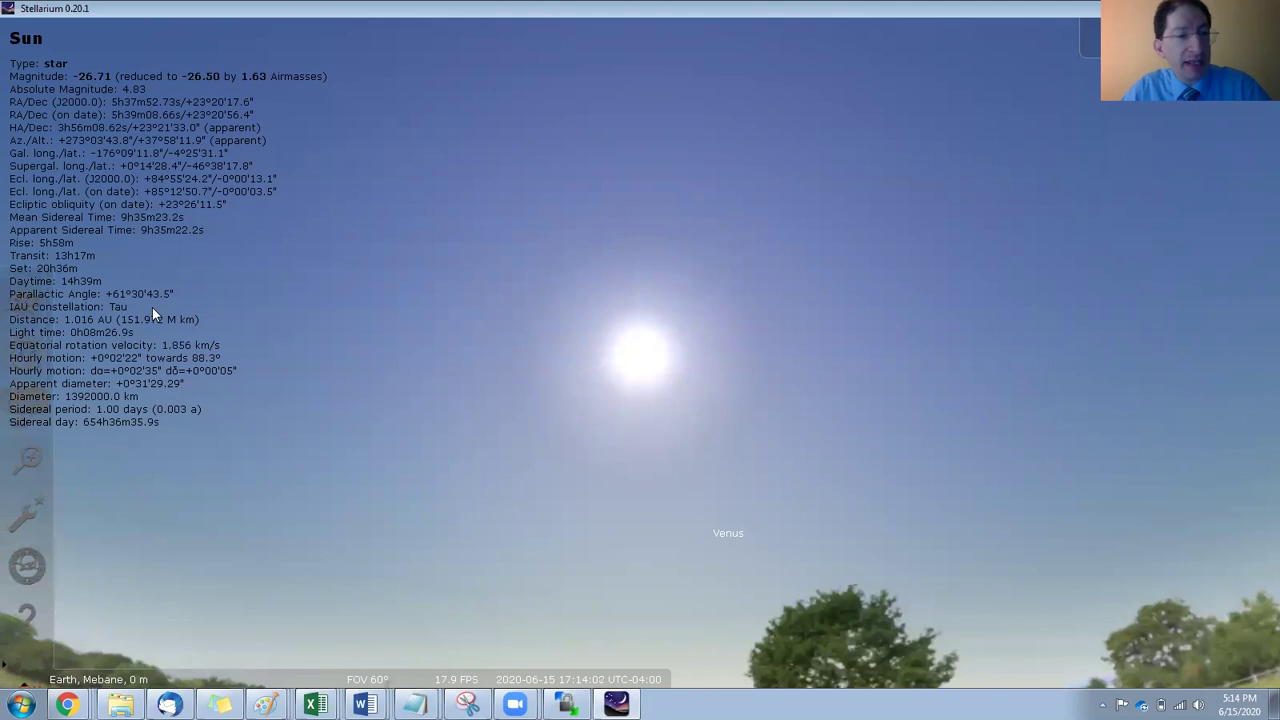
click(29, 303)
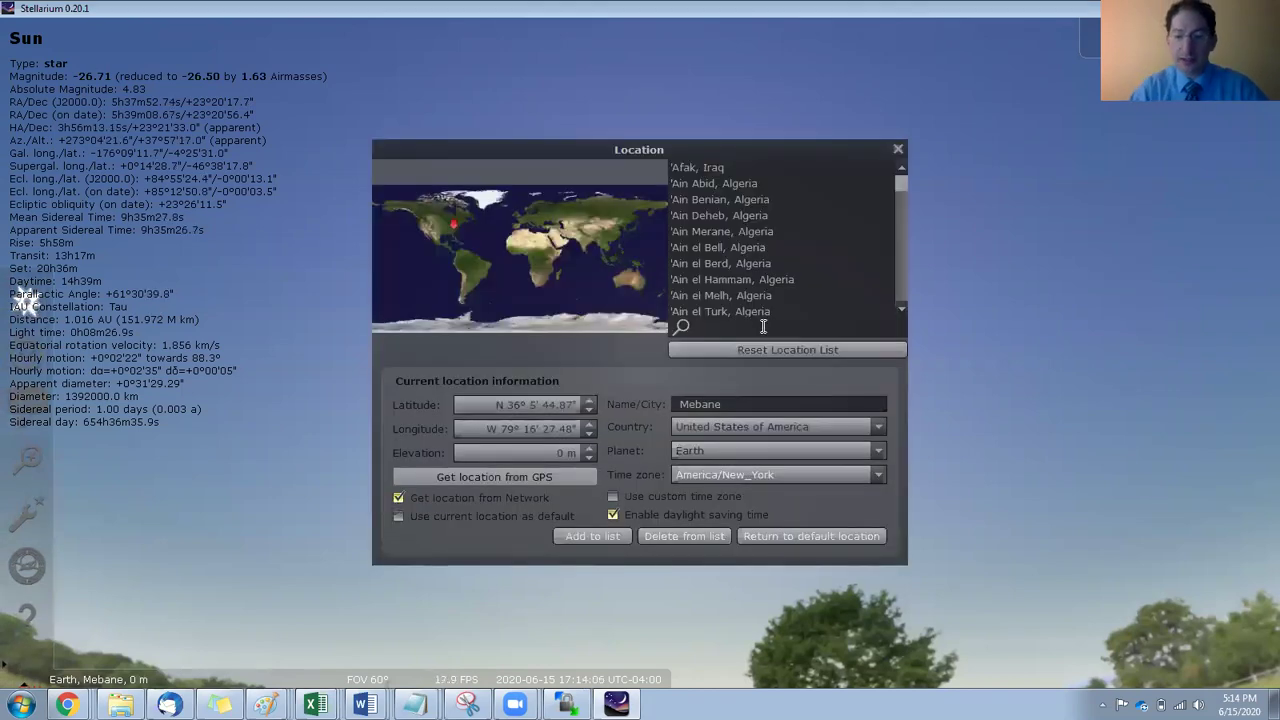
text(pasadena)
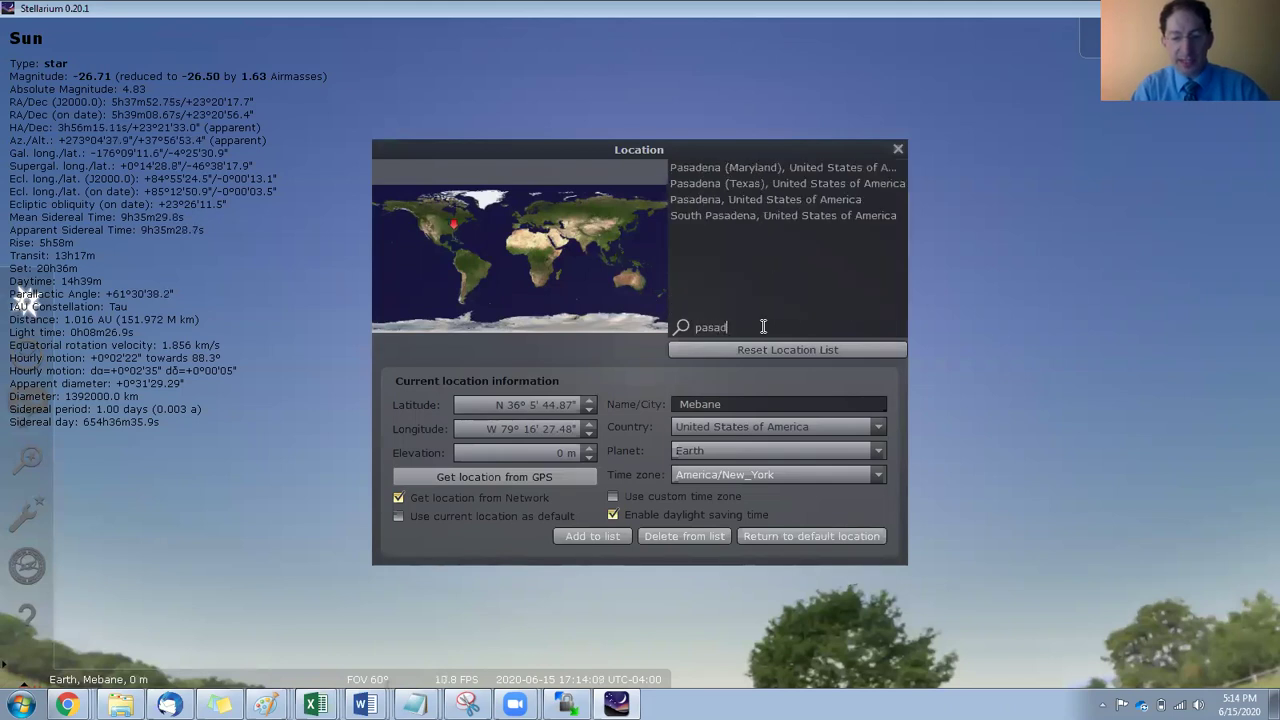
click(758, 199)
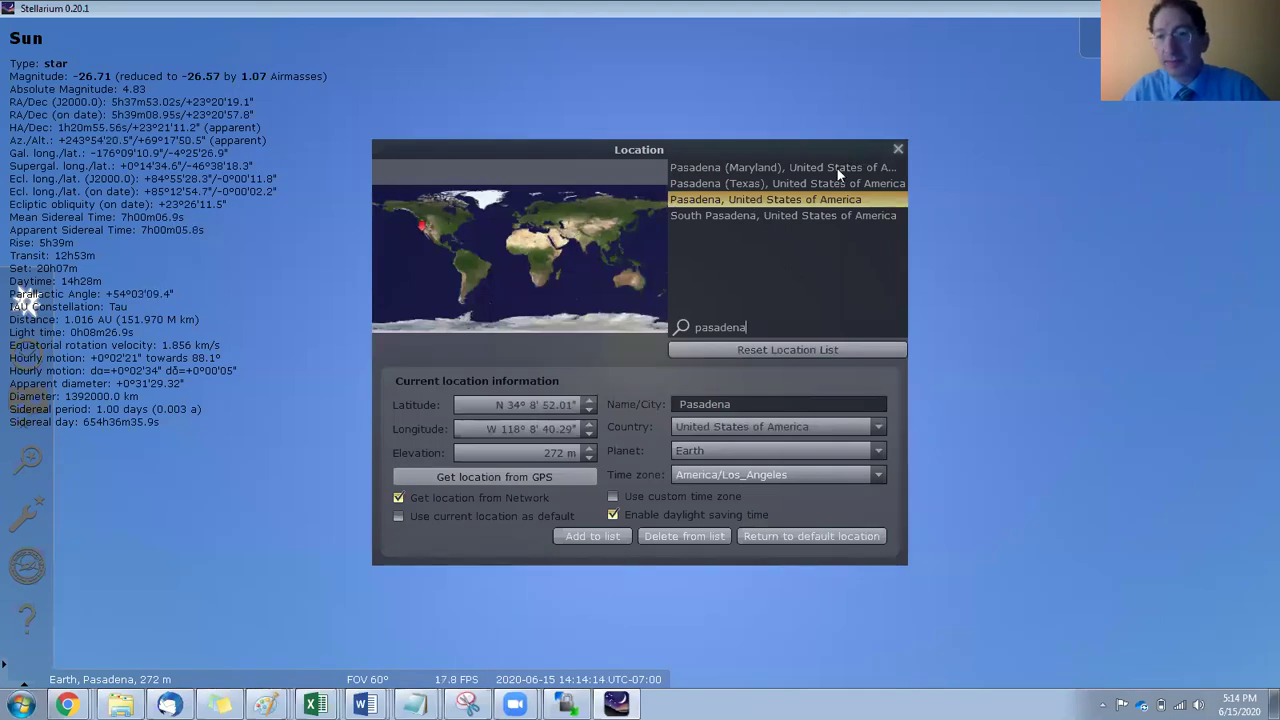
click(898, 148)
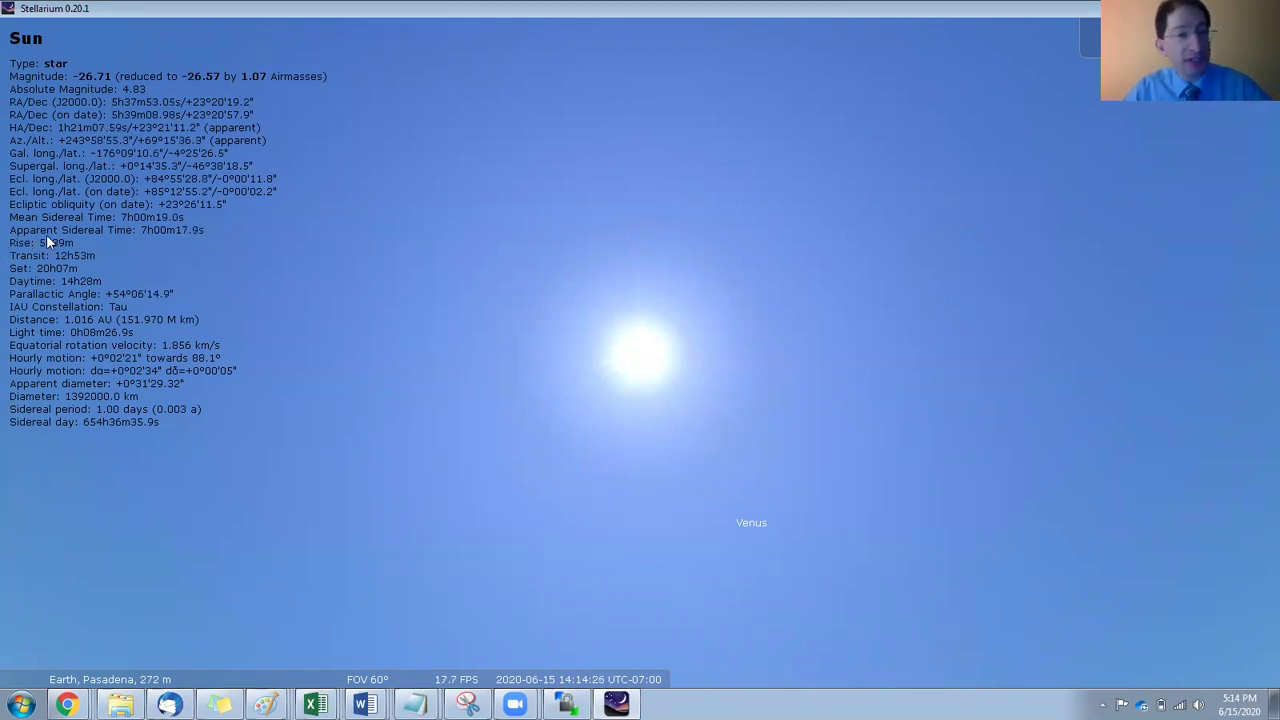
Step the day forward five times so the date reads 2020-06-21
mouse_move(4, 400)
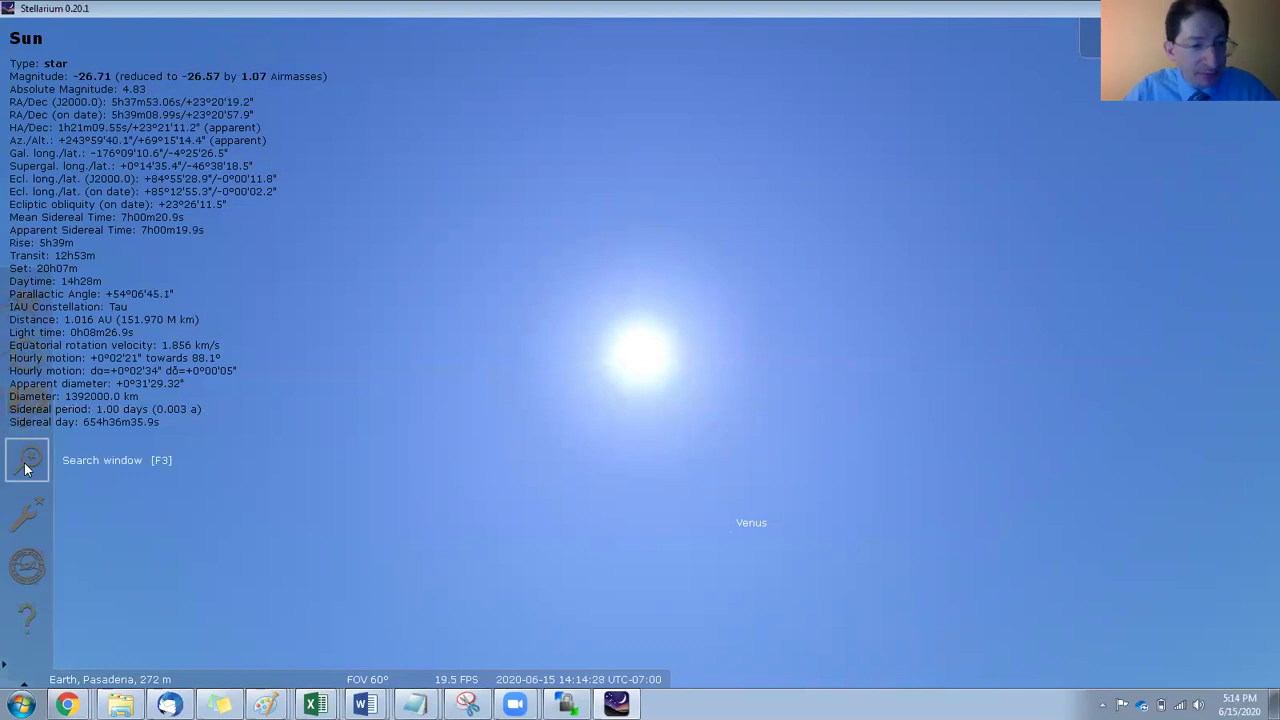
click(28, 358)
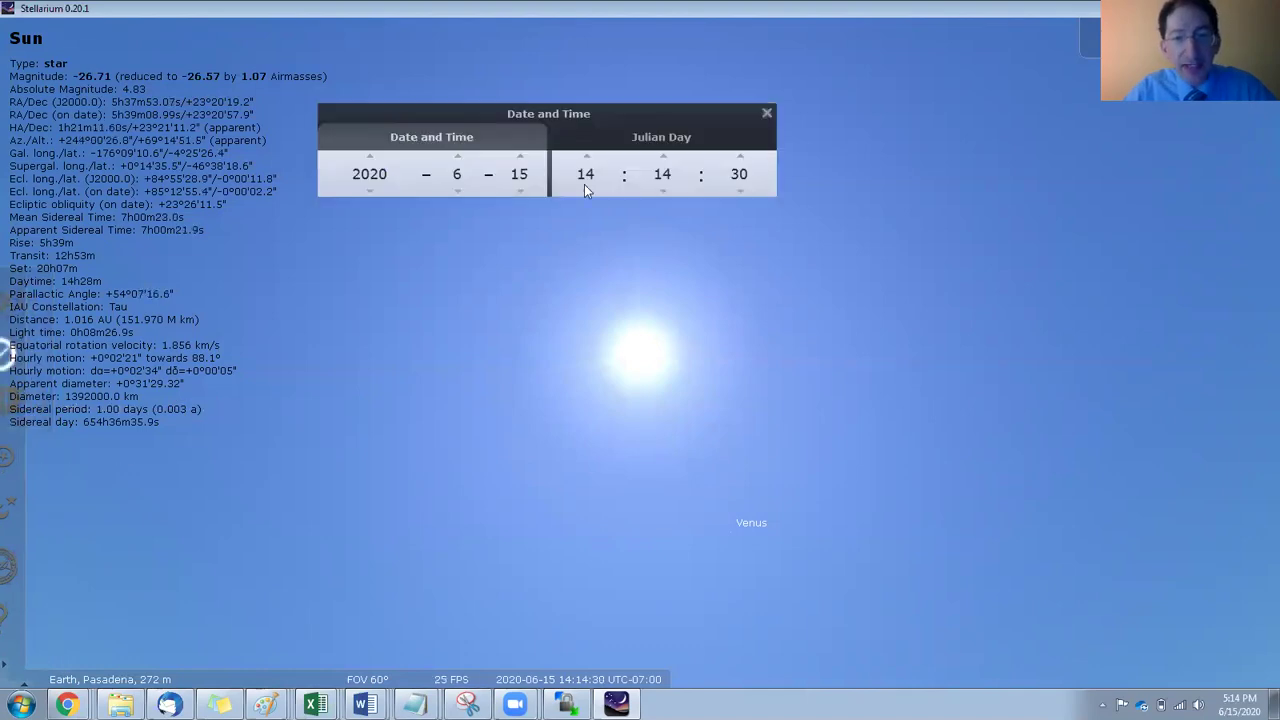
click(520, 157)
click(520, 157)
click(520, 157)
click(520, 157)
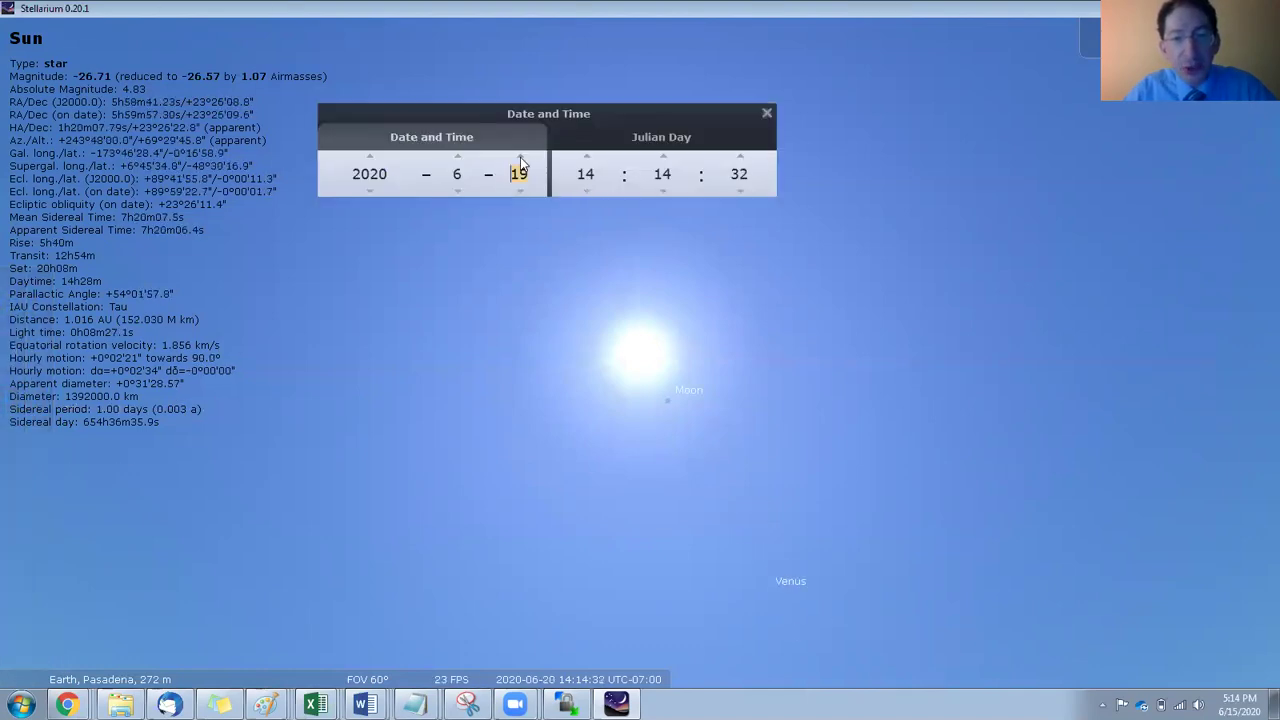
click(520, 157)
click(520, 157)
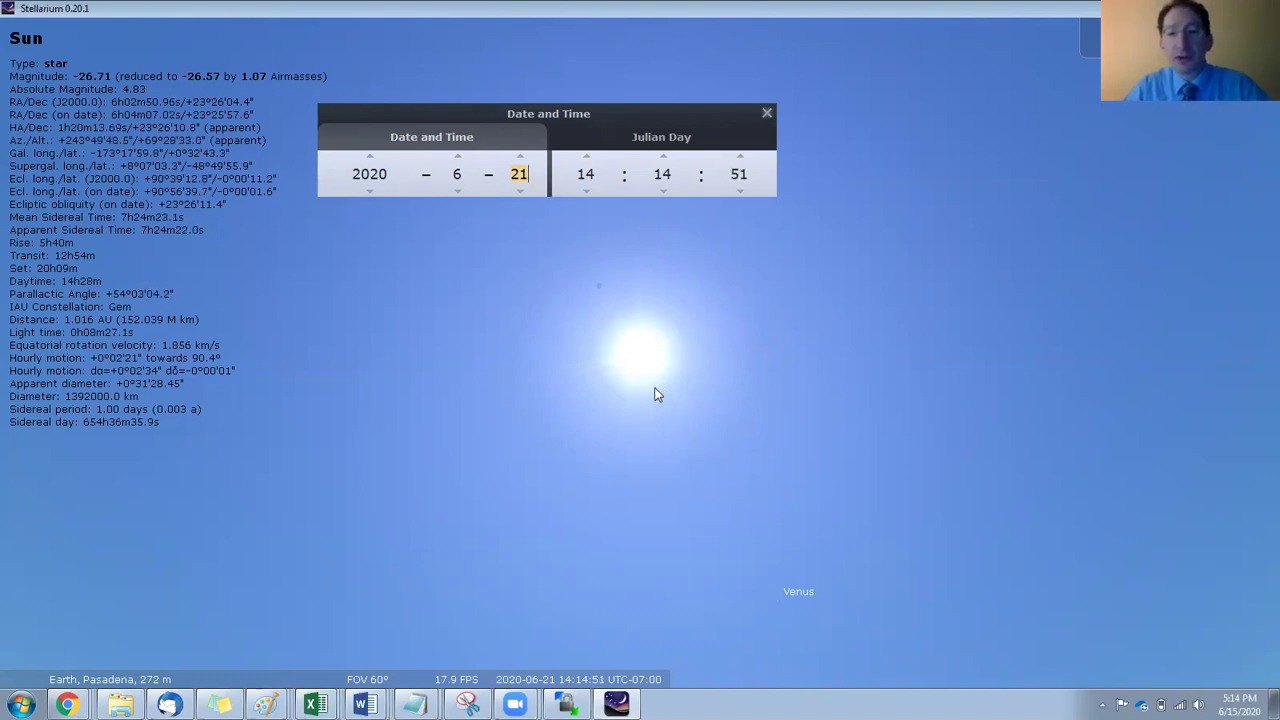
Zoom out to a 193° all-sky view with south at bottom and set the time to 13:05
scroll(645, 389, down, 5)
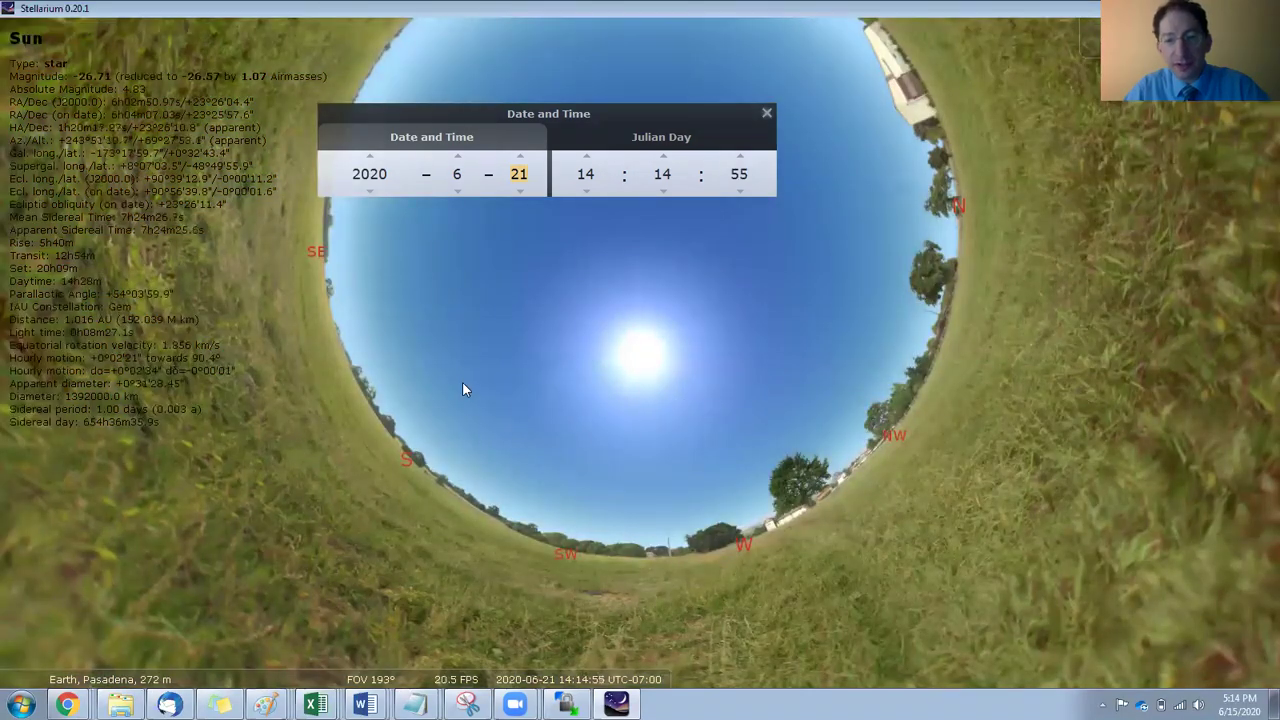
drag(462, 387, 648, 604)
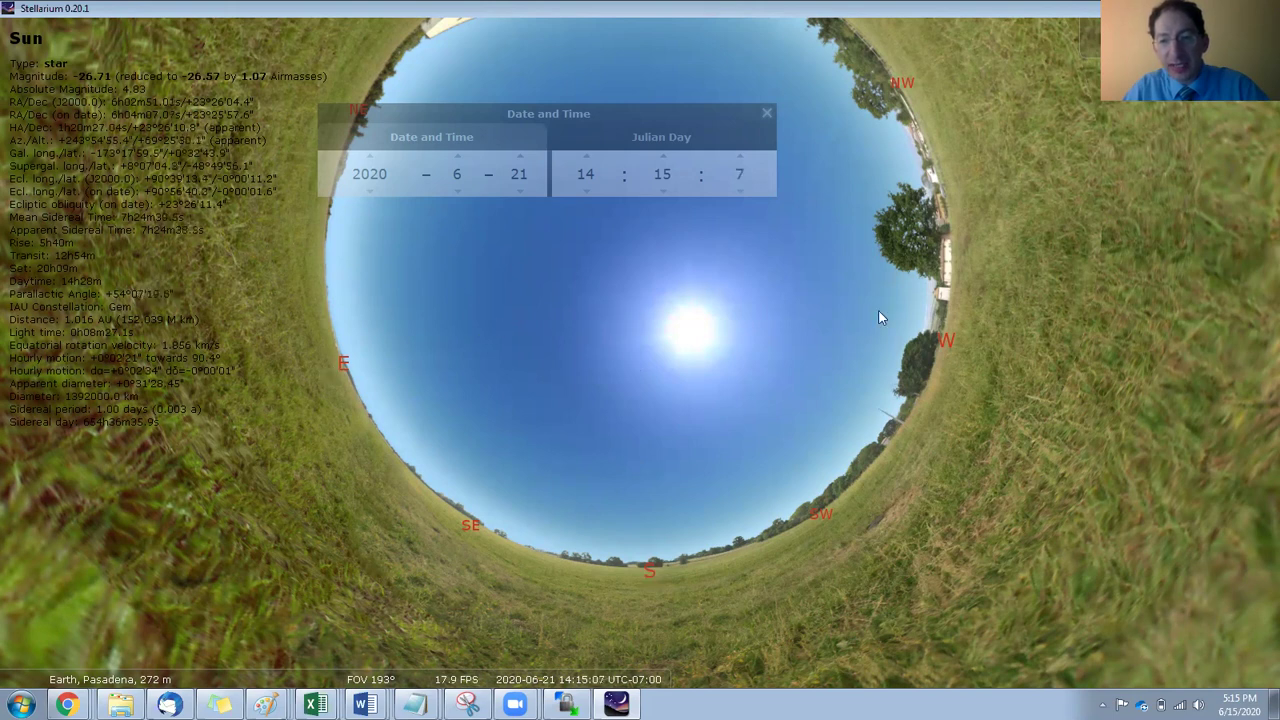
click(584, 192)
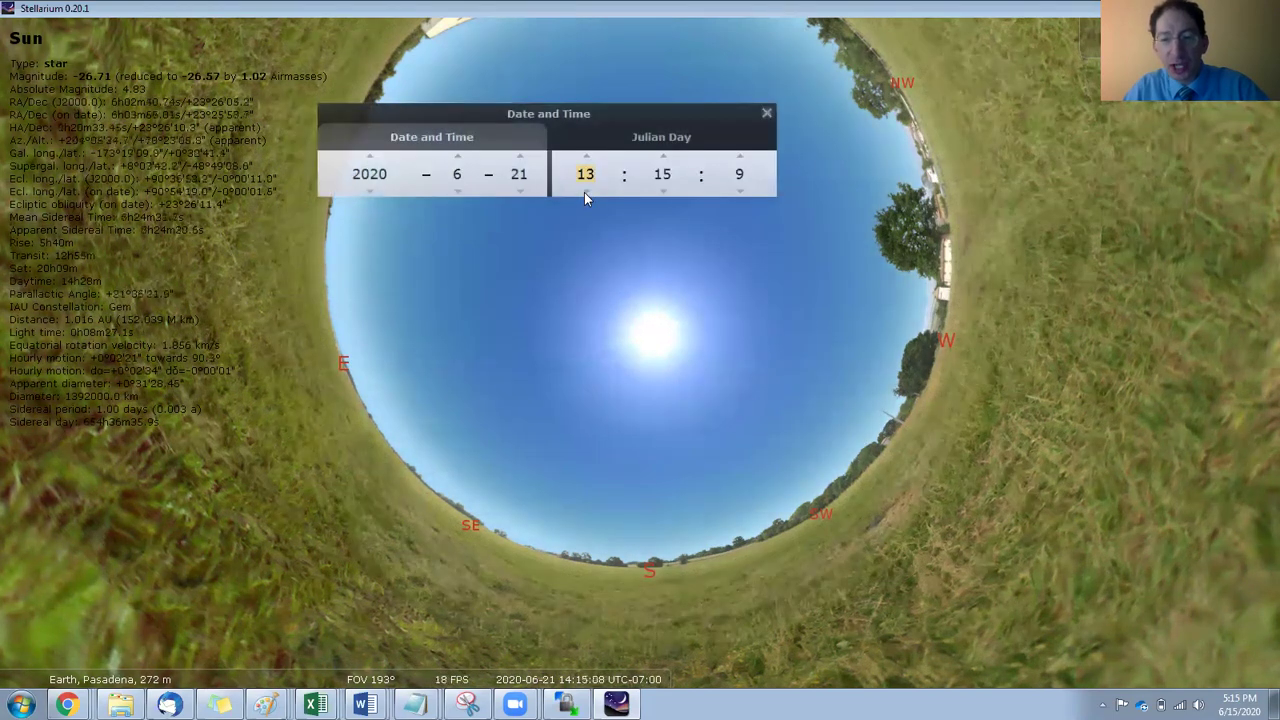
click(584, 192)
click(587, 158)
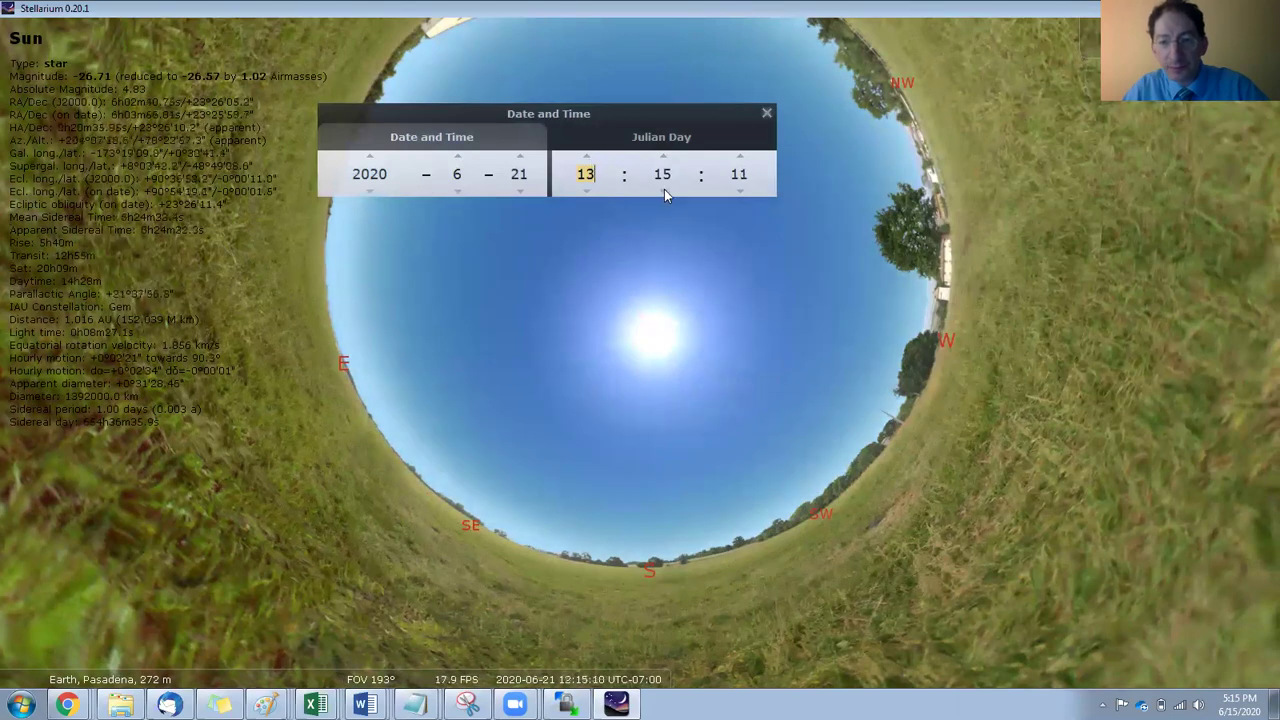
click(663, 191)
click(663, 191)
click(663, 191)
click(663, 191)
click(663, 191)
click(663, 191)
click(663, 191)
click(664, 189)
click(664, 189)
click(664, 189)
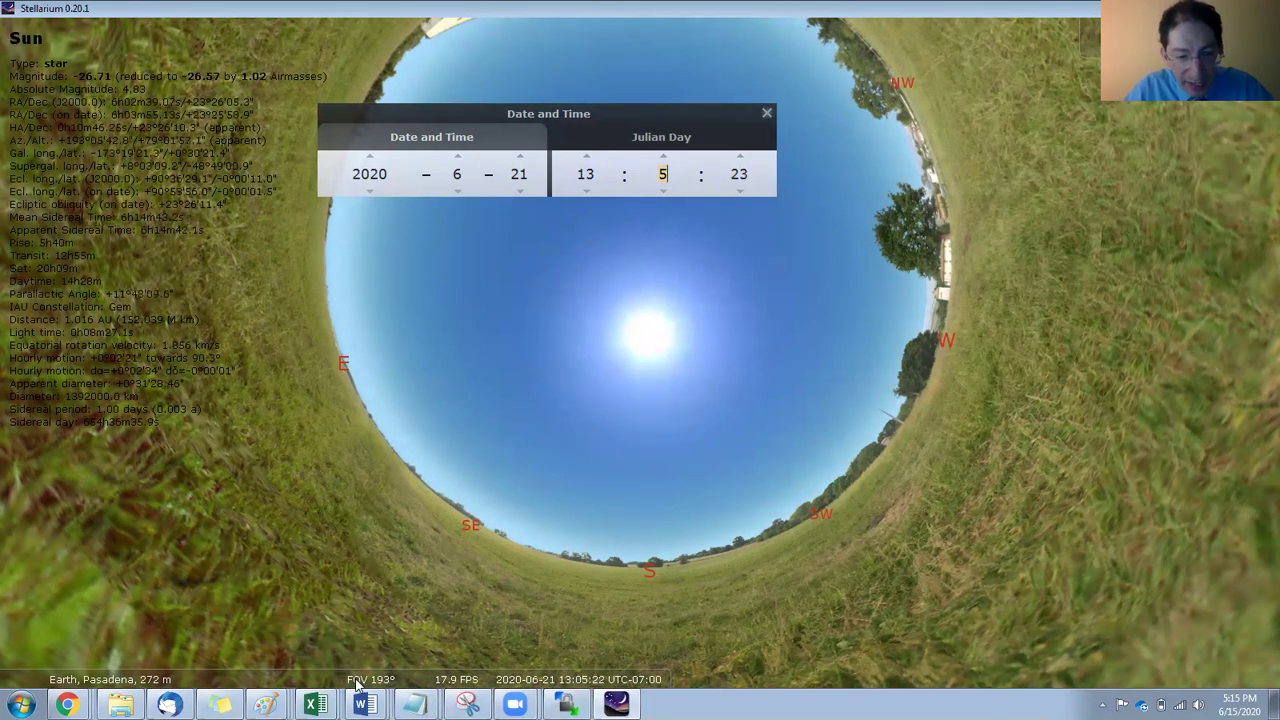
Turn on red night mode from the bottom toolbar
mouse_move(358, 682)
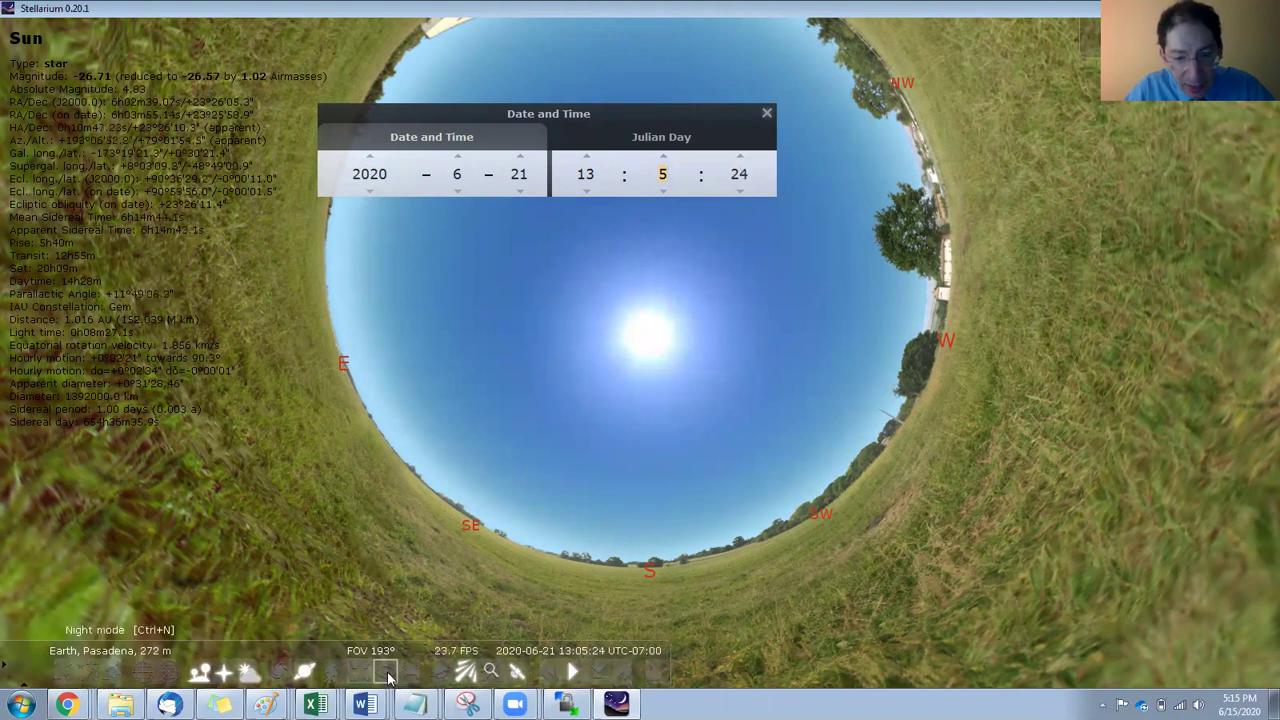
click(387, 674)
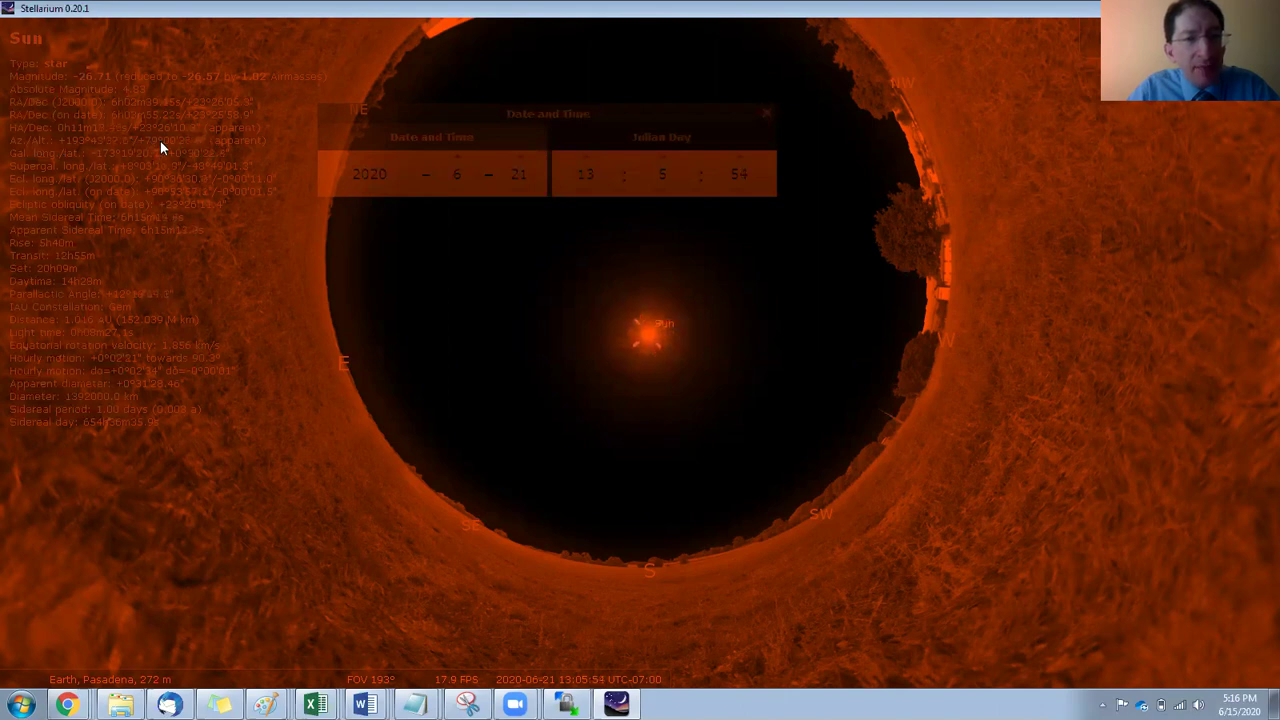
Adjust the minutes to 54 and seconds to 35, giving 12:54:35
mouse_move(549, 680)
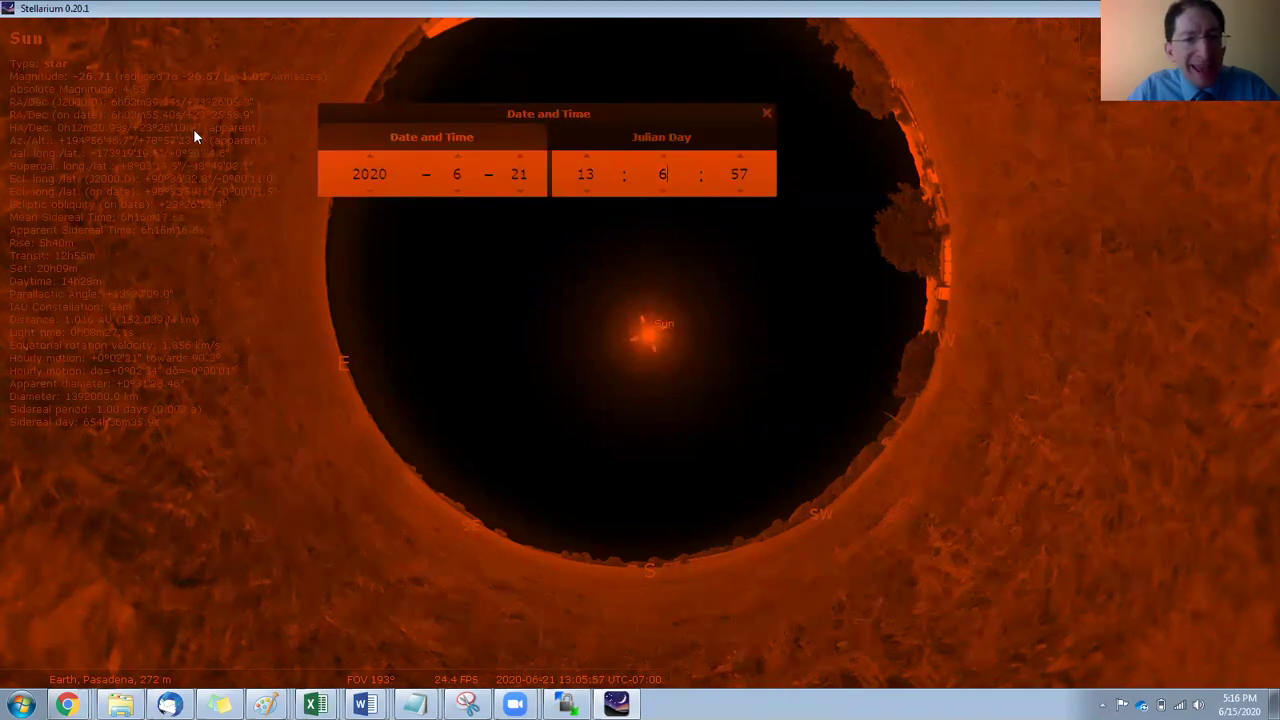
click(651, 194)
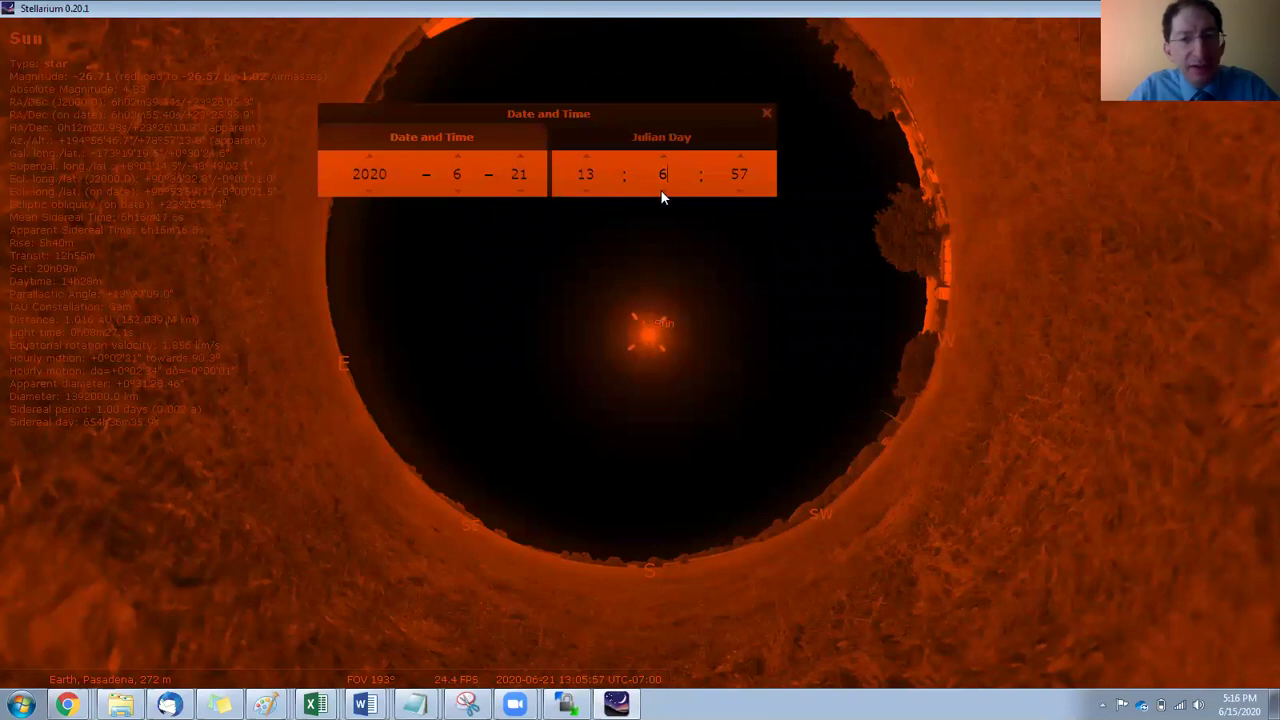
scroll(660, 189, down, 2)
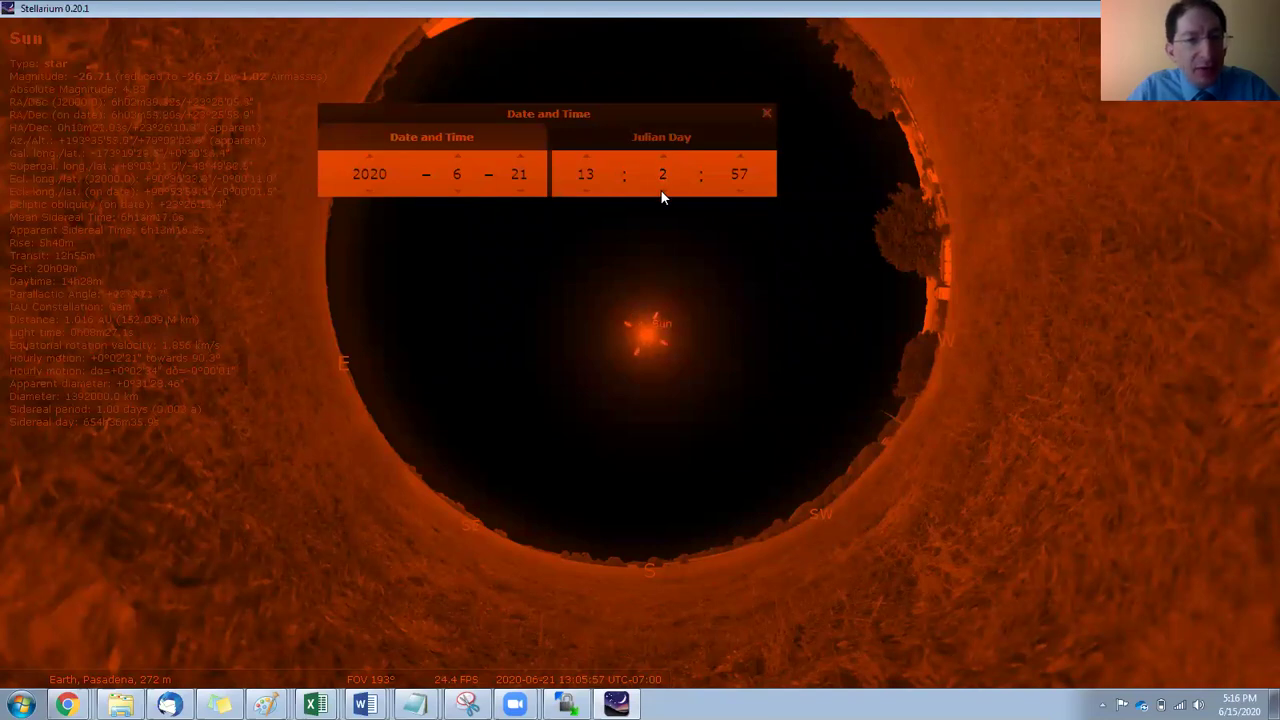
scroll(660, 190, down, 4)
scroll(660, 197, down, 1)
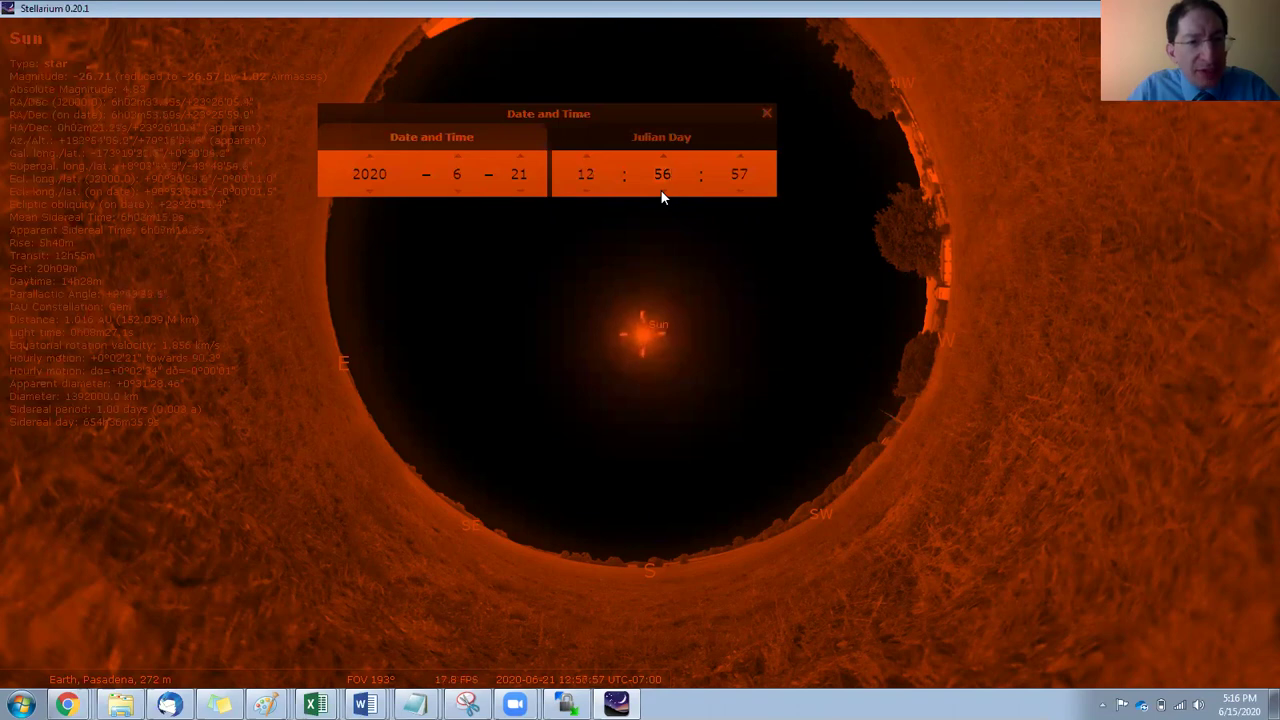
scroll(660, 195, down, 2)
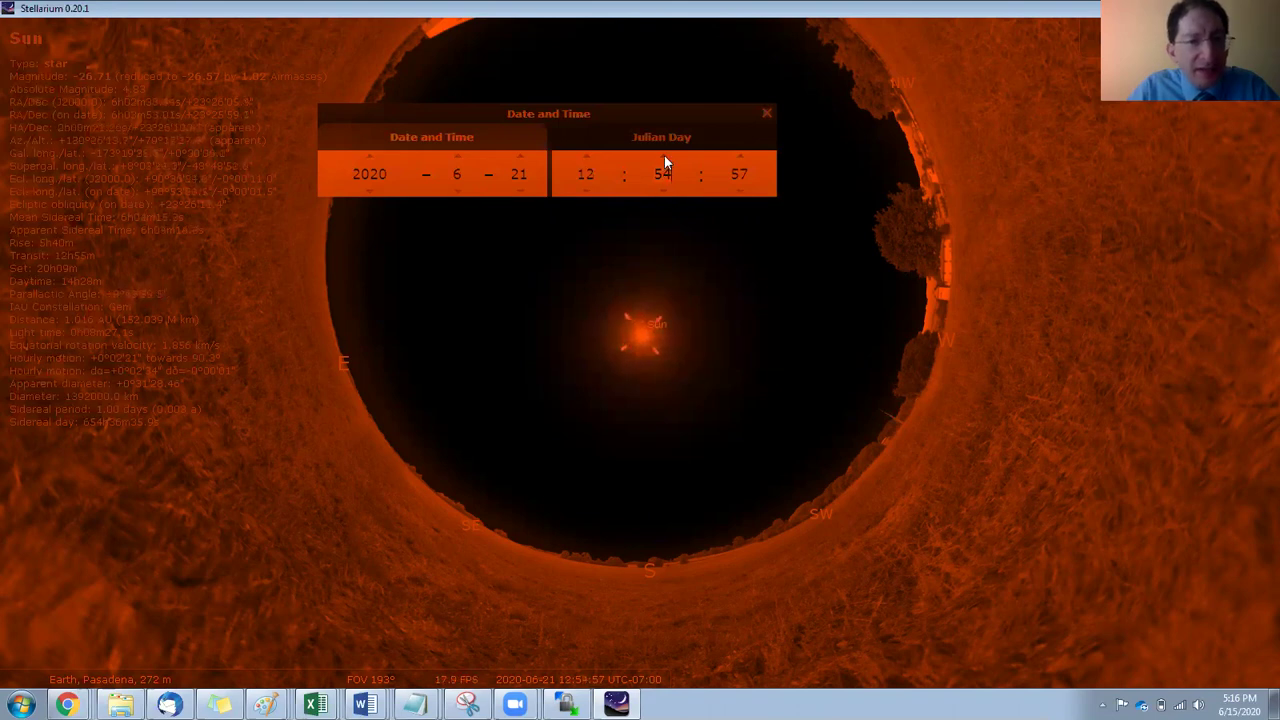
scroll(665, 178, up, 2)
scroll(666, 194, down, 1)
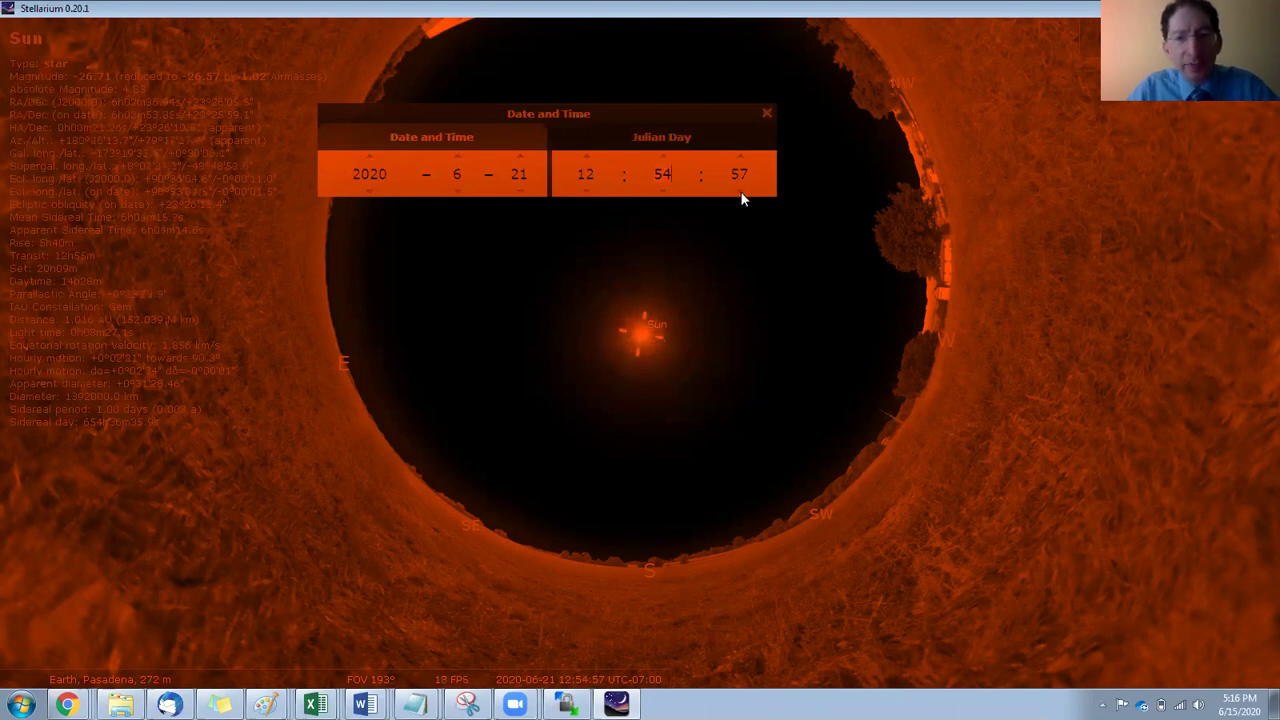
scroll(742, 199, down, 1)
scroll(742, 199, down, 6)
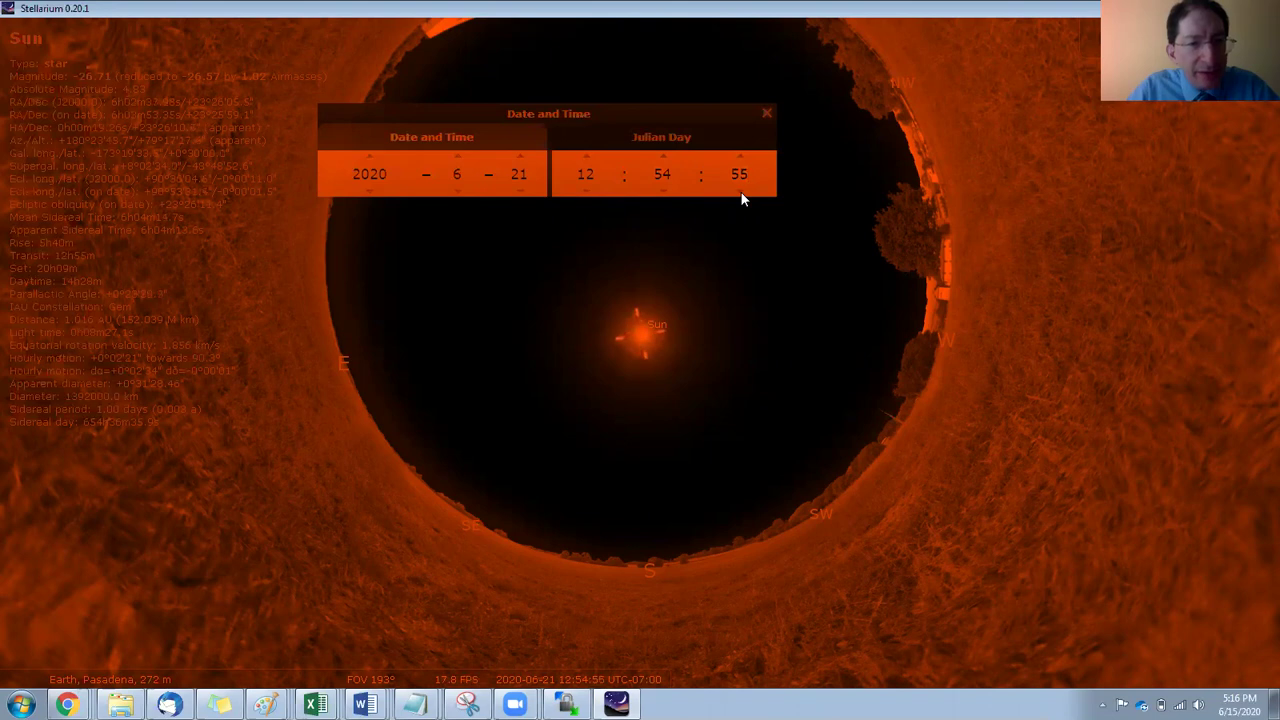
scroll(742, 199, down, 4)
scroll(742, 199, down, 8)
scroll(742, 199, down, 2)
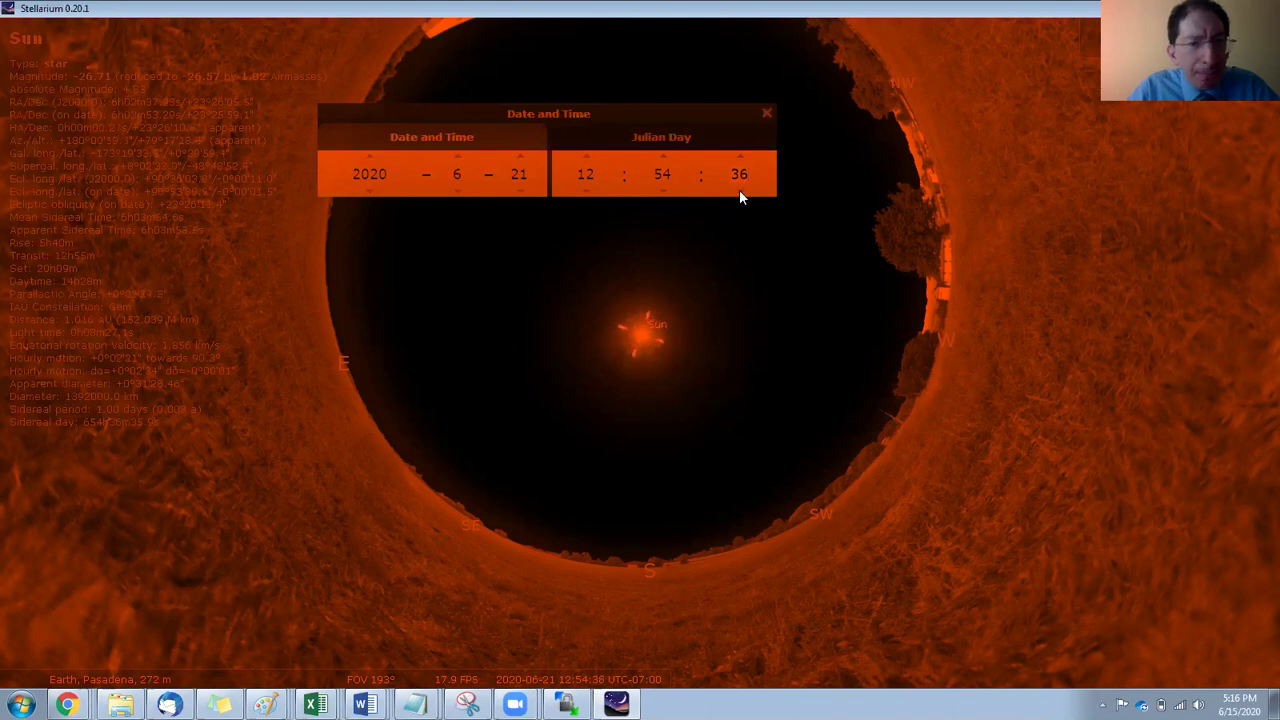
scroll(740, 195, down, 3)
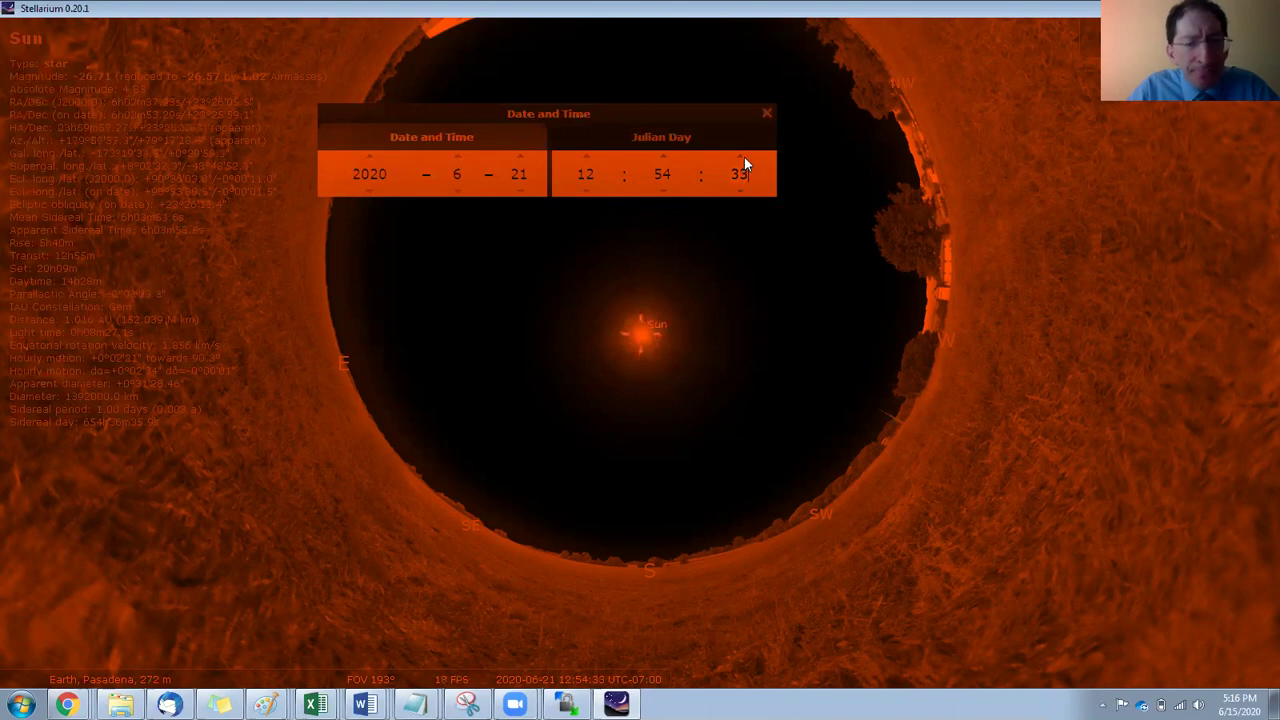
scroll(742, 160, up, 2)
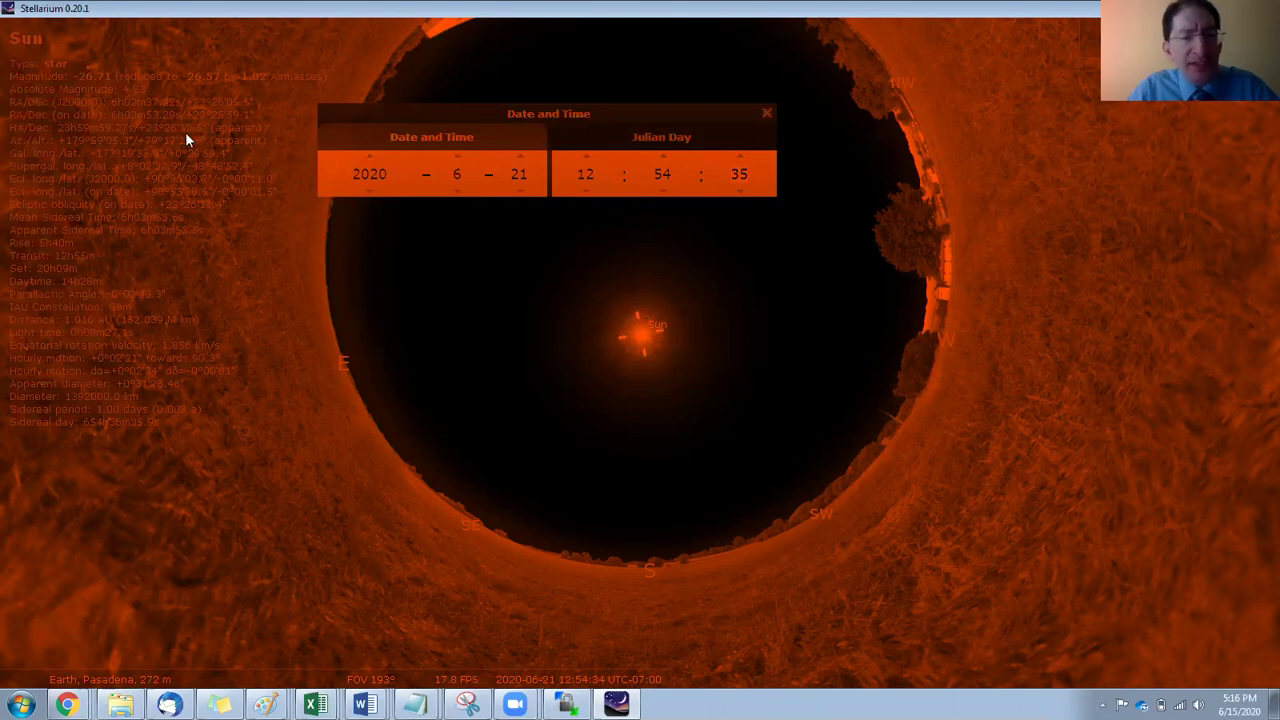